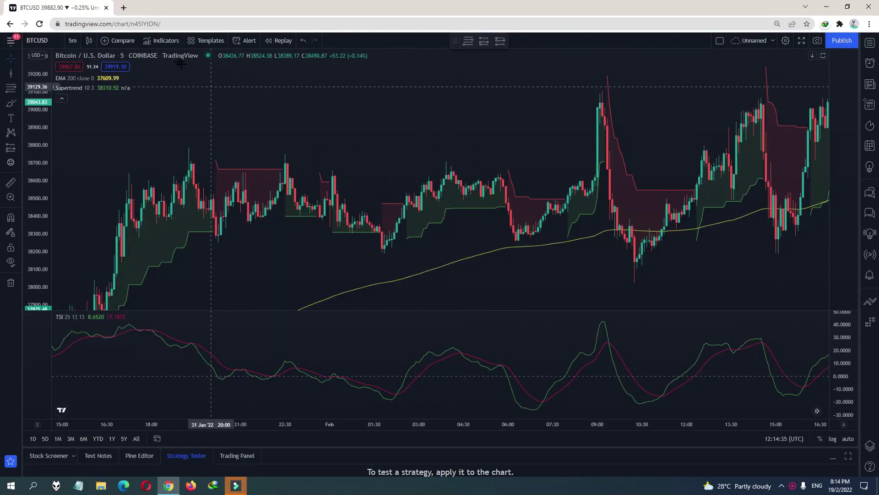
Look up TSI in the indicator search, then review the TSI indicator's line colour settings without changes
left_click(168, 41)
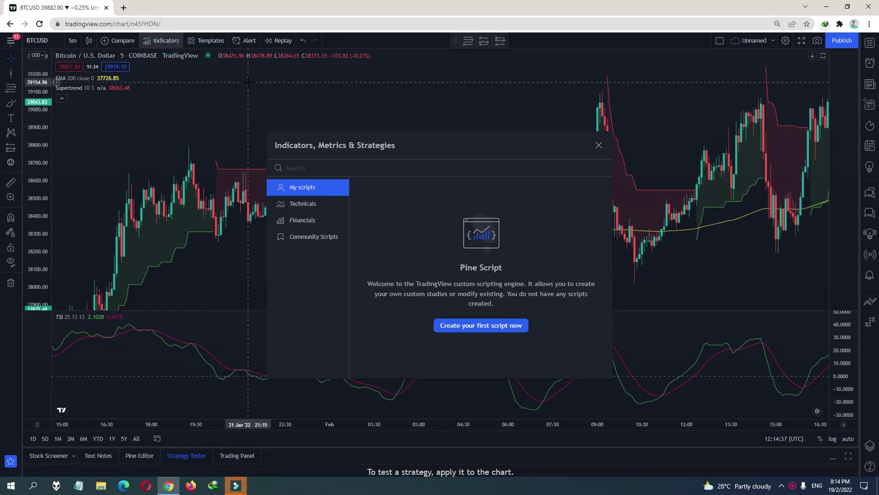
type("tsi")
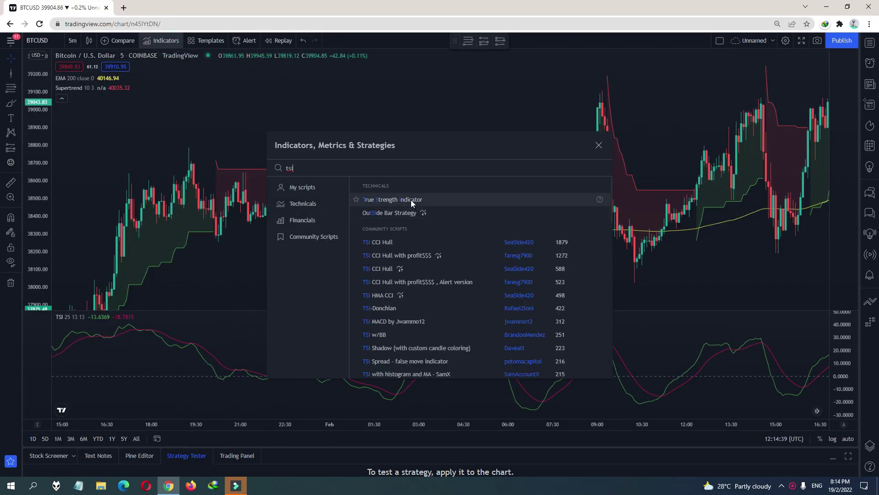
left_click(659, 251)
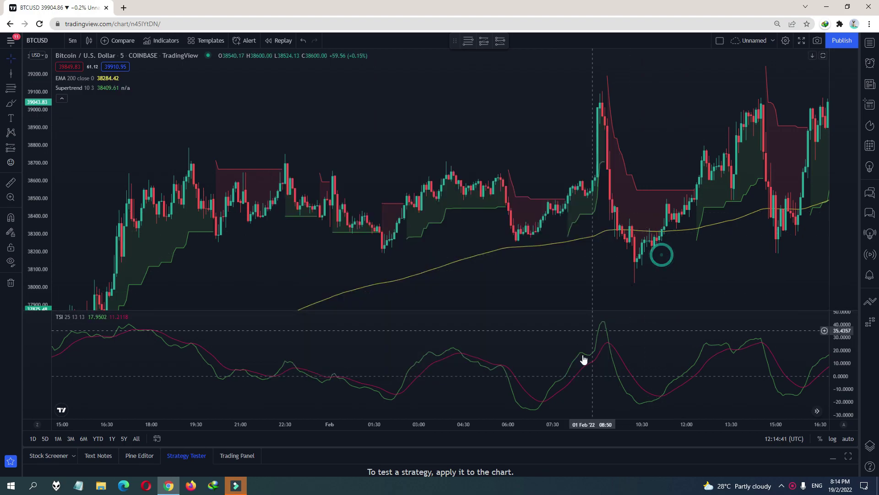
double_click(584, 355)
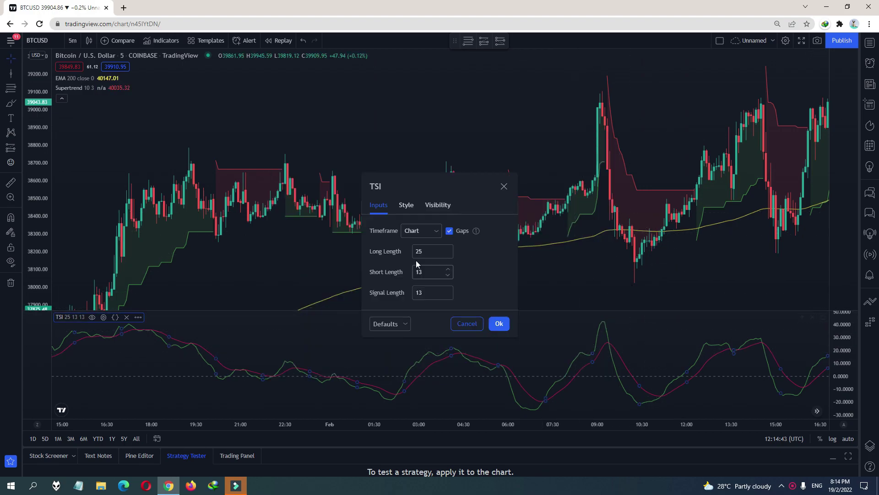
left_click(406, 206)
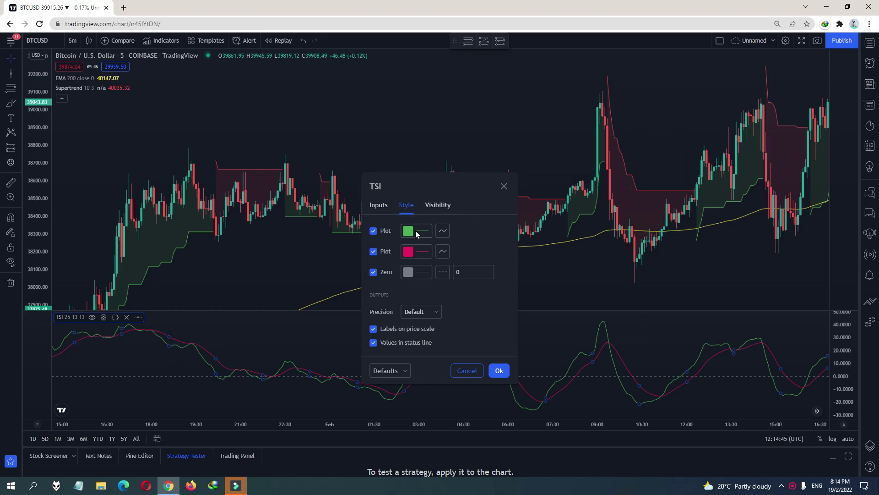
left_click(504, 186)
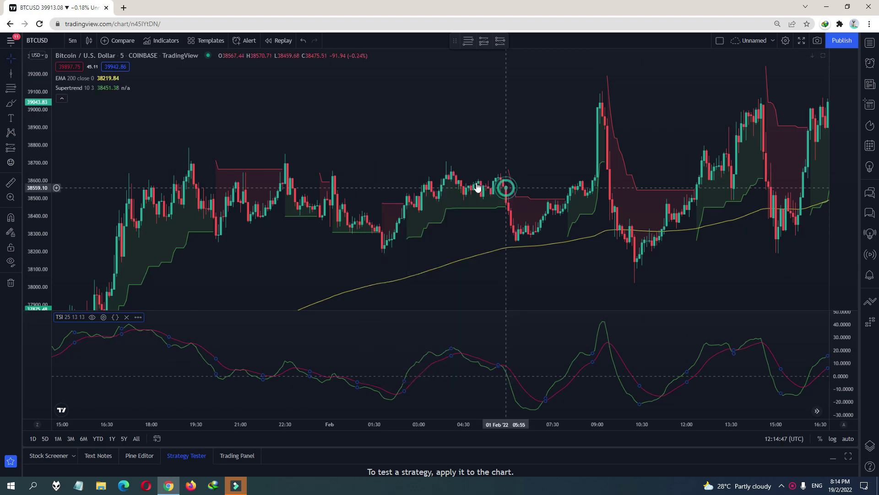
Review the Supertrend ATR length and factor values, then inspect the EMA 200 settings
left_click(160, 40)
type("super")
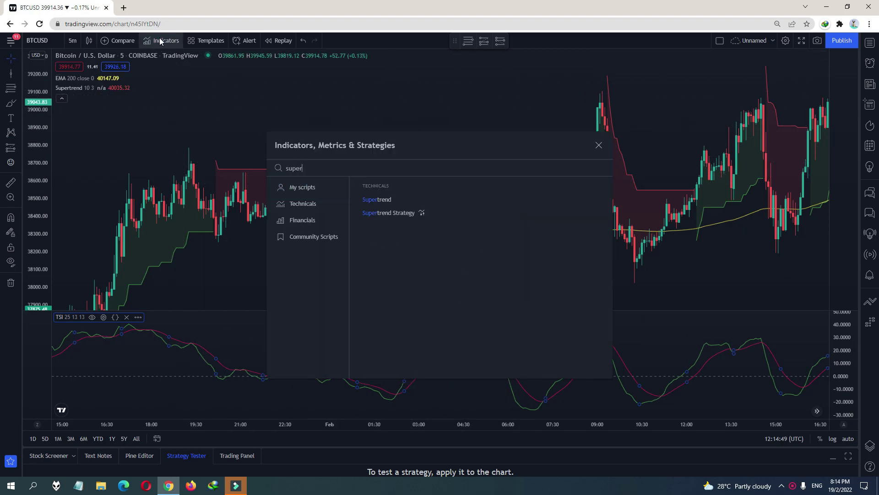
left_click(599, 145)
double_click(190, 234)
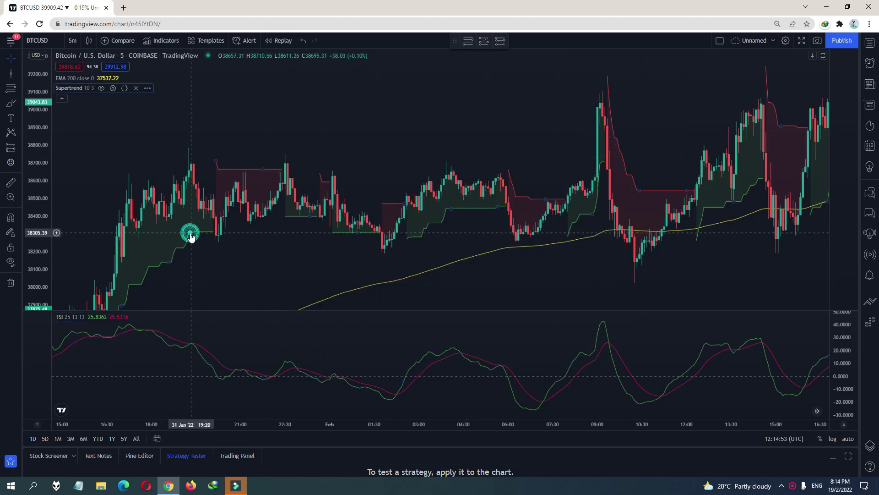
left_click(389, 160)
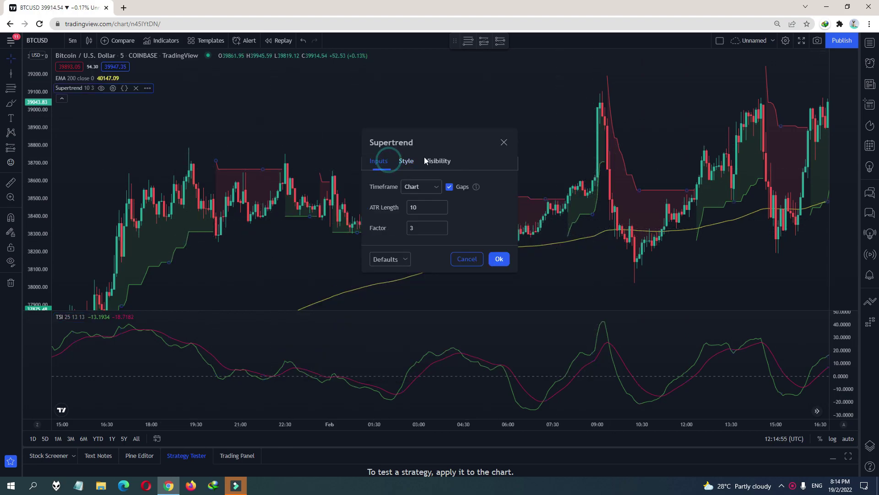
left_click(504, 142)
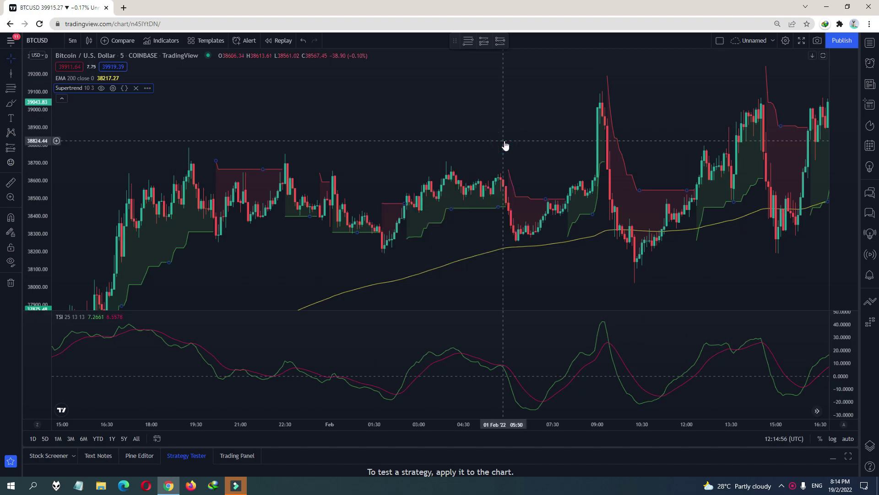
double_click(456, 265)
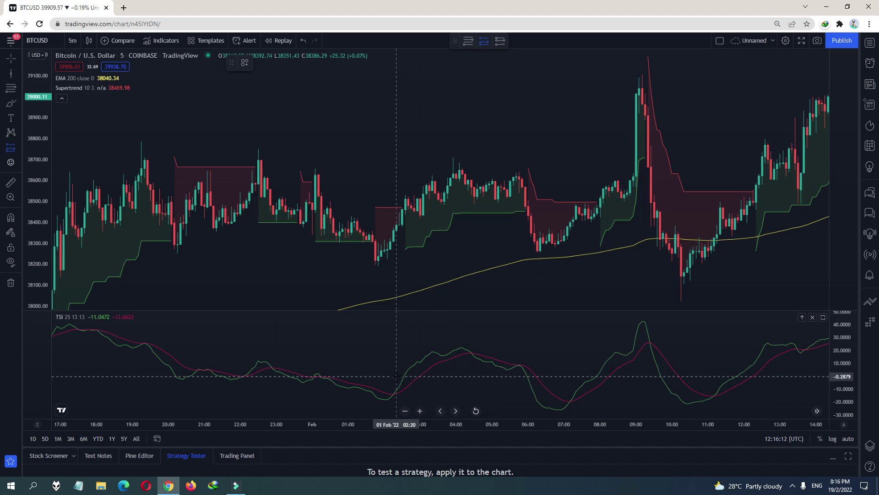
left_click(397, 225)
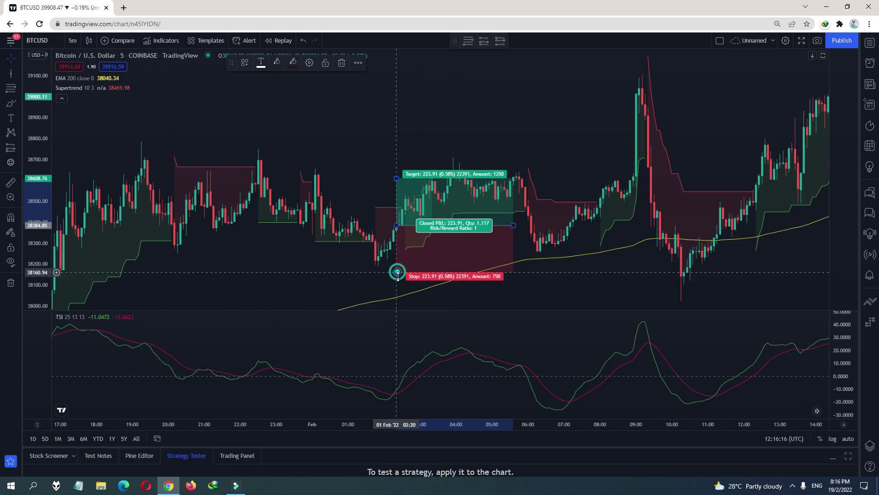
left_click_drag(398, 273, 398, 275)
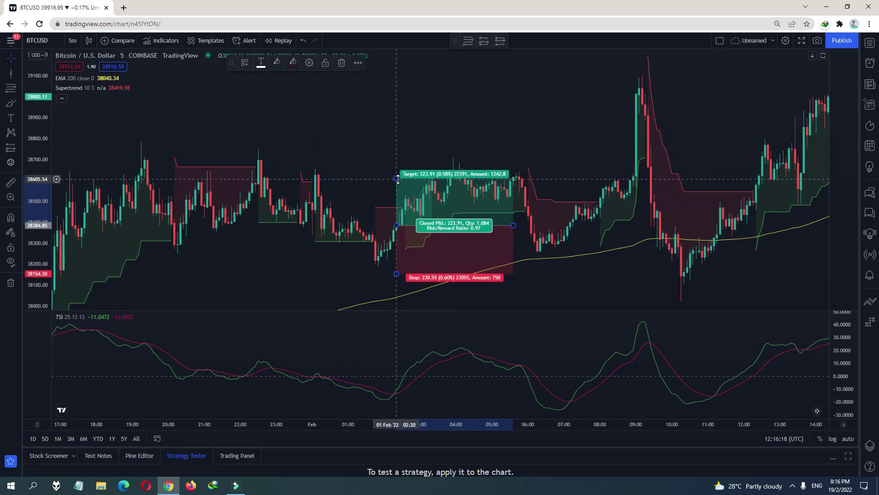
left_click_drag(397, 179, 400, 128)
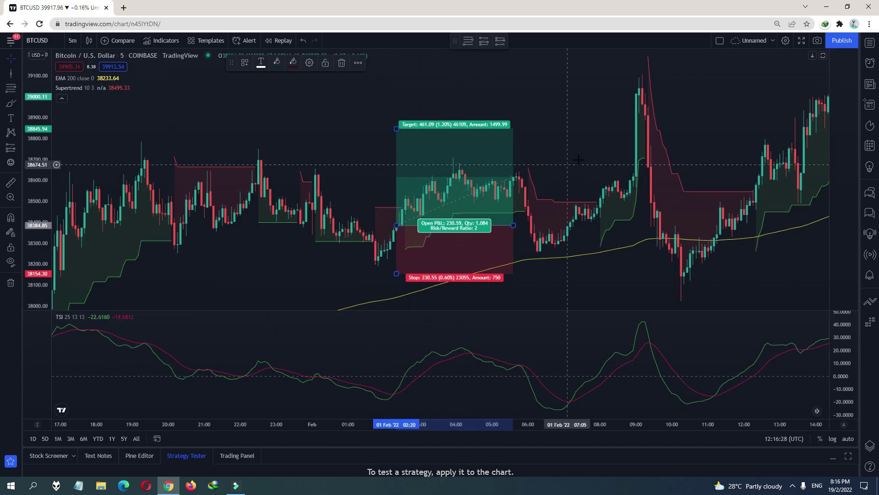
left_click_drag(578, 159, 566, 168)
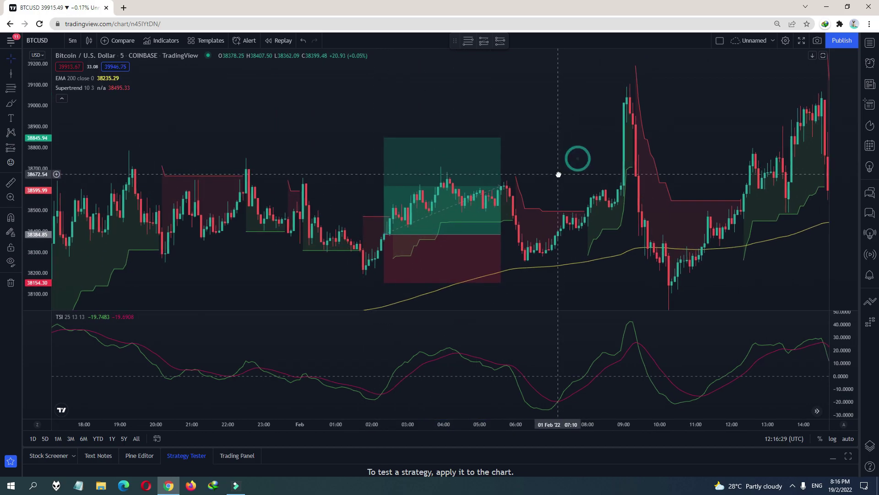
left_click(438, 256)
key("Delete")
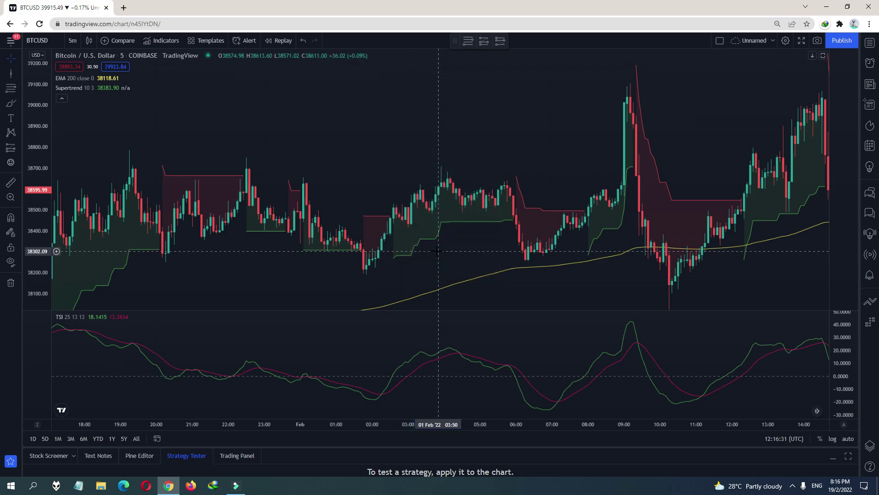
Draw a long position near 07:15 at about 2:1 reward-to-risk, then delete it
left_click(20, 149)
left_click(53, 148)
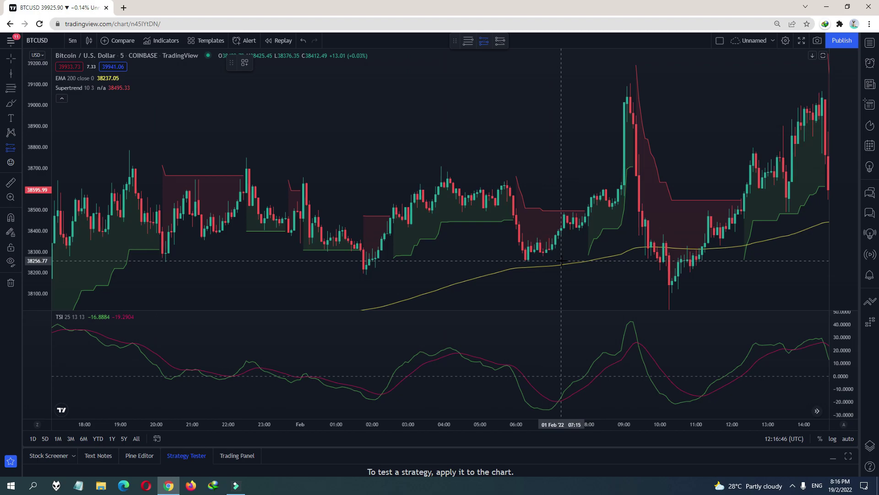
left_click(561, 228)
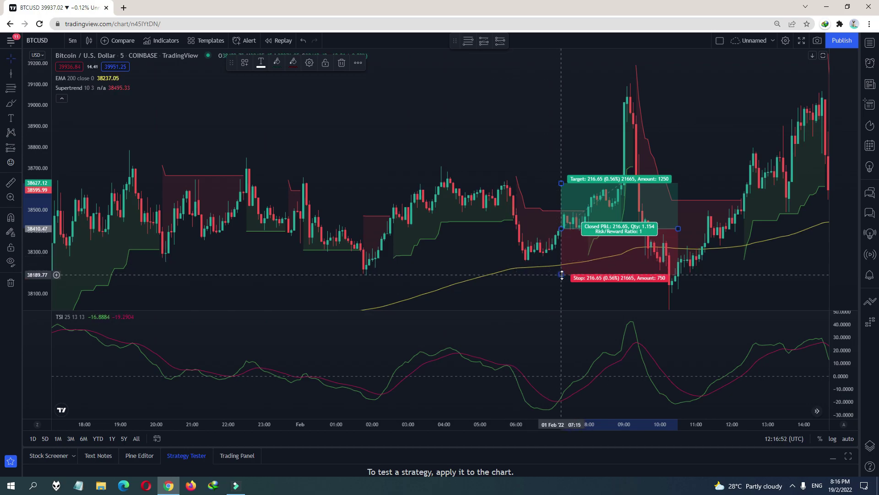
left_click_drag(561, 275, 559, 266)
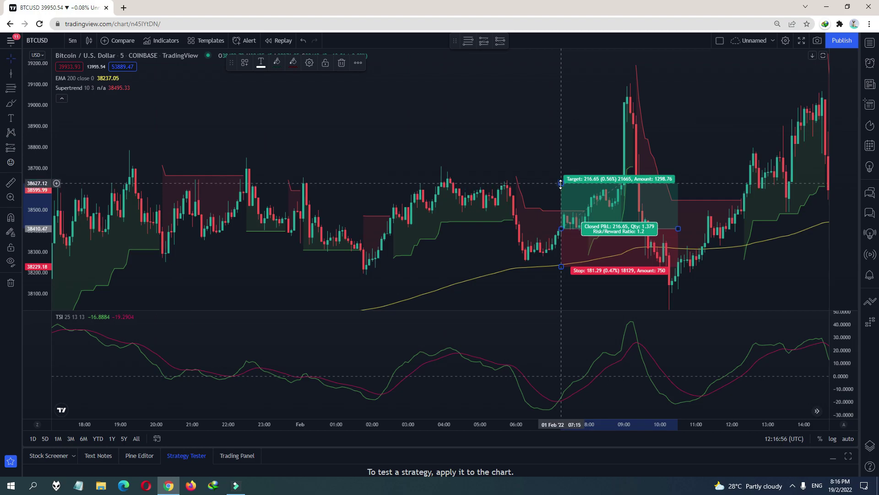
left_click_drag(561, 184, 559, 152)
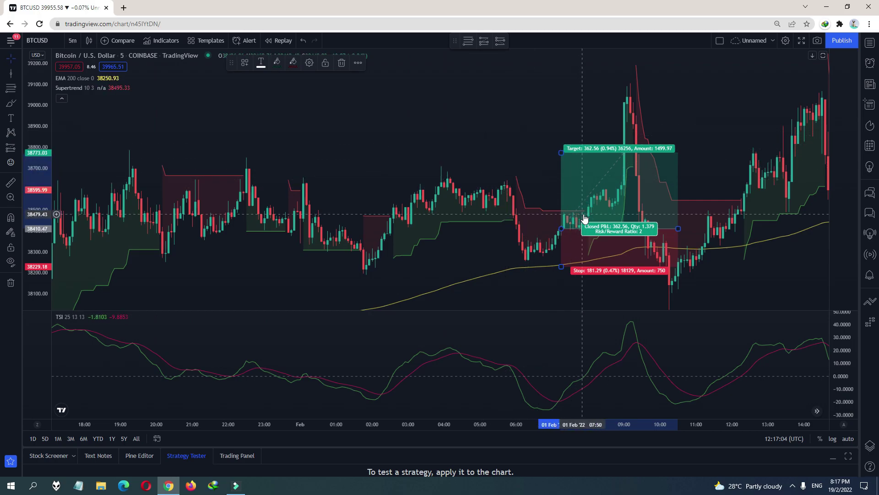
key("Delete")
left_click_drag(662, 201, 640, 212)
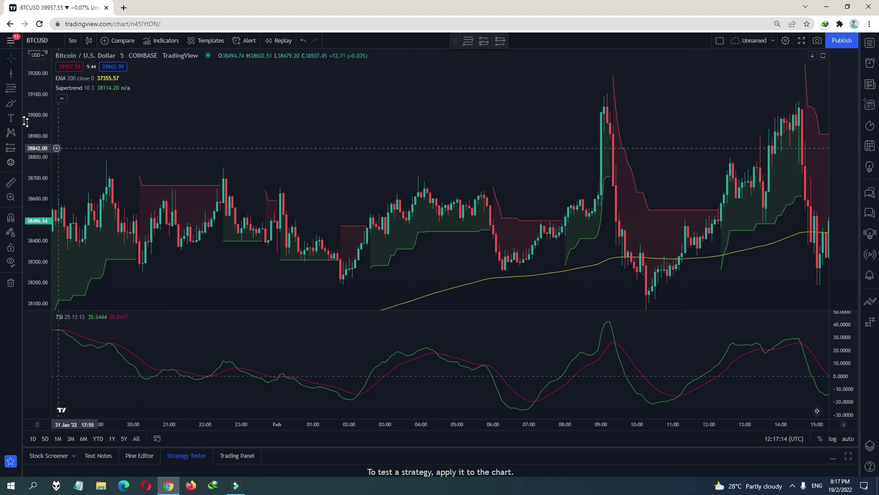
Place a long position near 01 Feb 11:15 with stop about 38004.55 and target about 38790
left_click(12, 147)
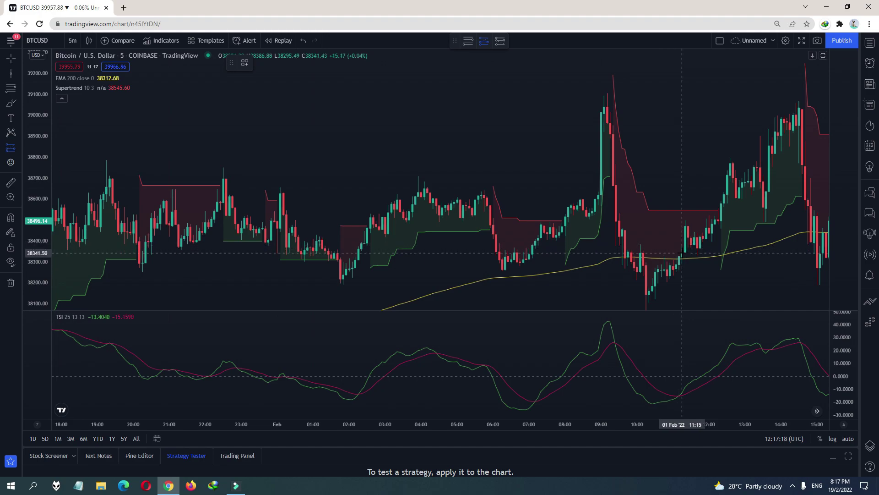
left_click(681, 253)
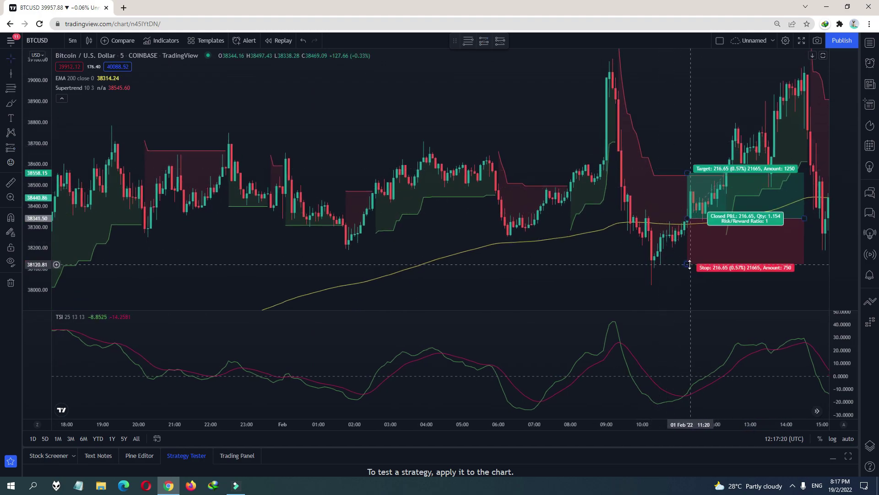
left_click_drag(689, 264, 679, 289)
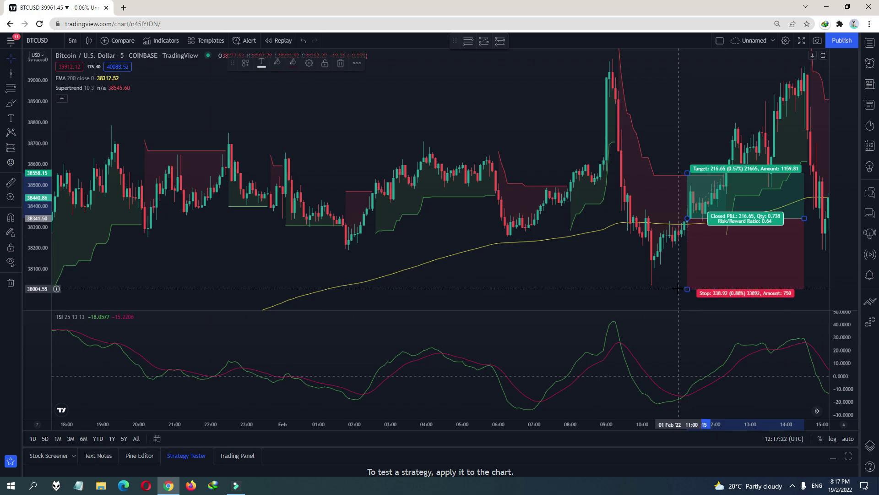
left_click_drag(685, 173, 674, 74)
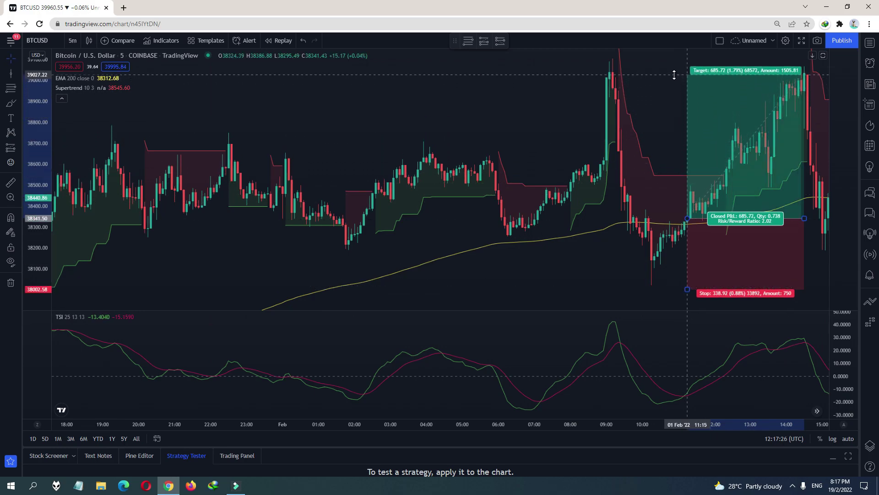
left_click_drag(600, 112, 485, 144)
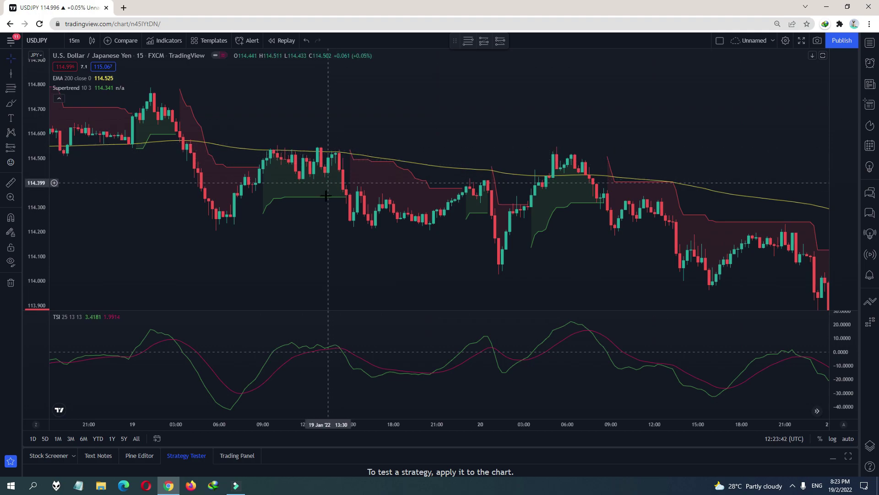
Place a short position at 114.373 on 19 Jan 14:30, stop 114.581, target 113.959
left_click(20, 147)
left_click(45, 164)
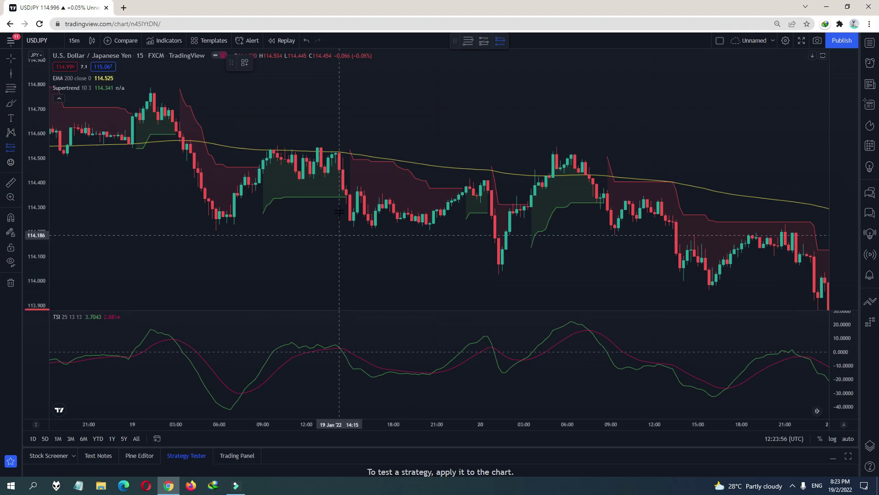
left_click(343, 189)
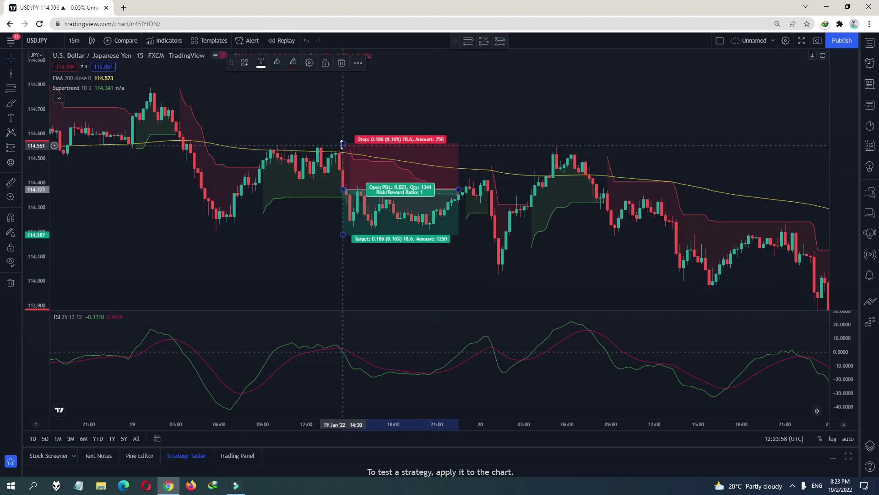
left_click_drag(342, 143, 344, 138)
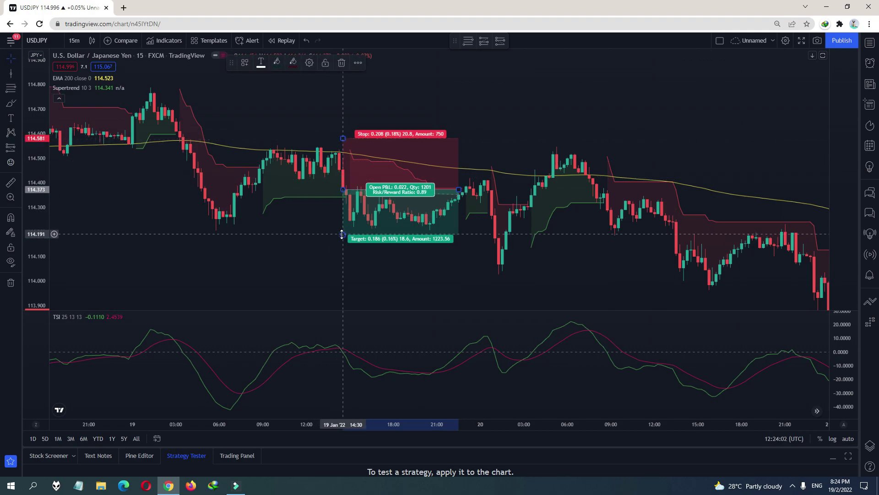
left_click_drag(343, 235, 355, 290)
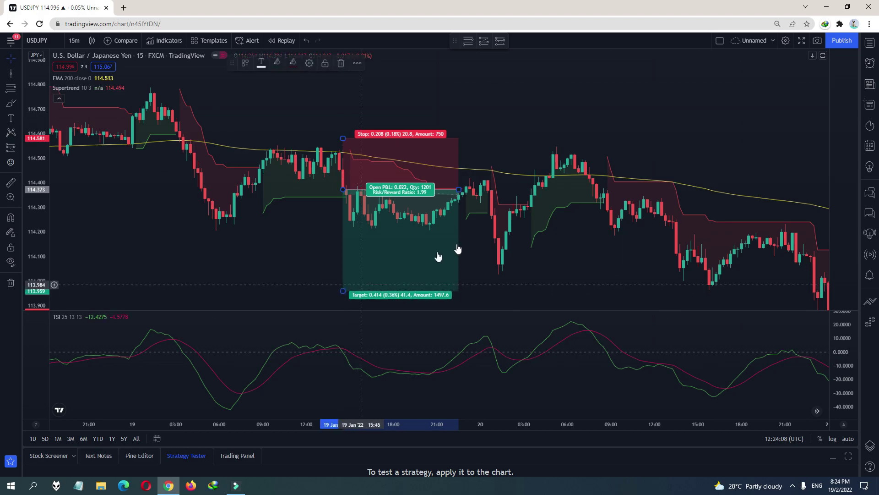
left_click(524, 164)
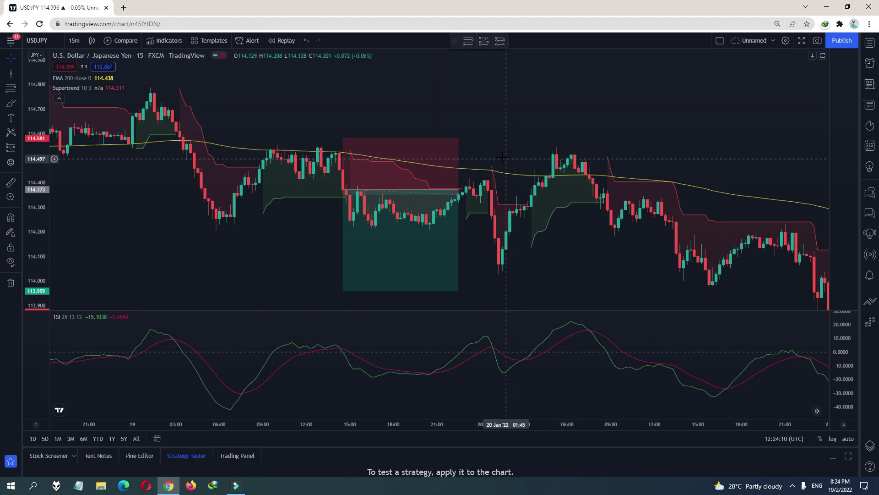
Delete the 19 Jan short marker and place a new short position at about 114.39 near 20 Jan 07:45
left_click(436, 179)
key("Delete")
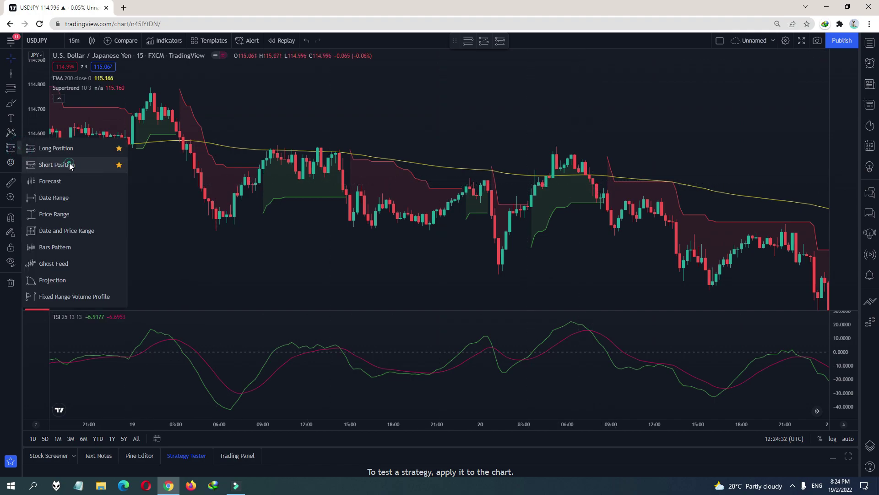
left_click(92, 162)
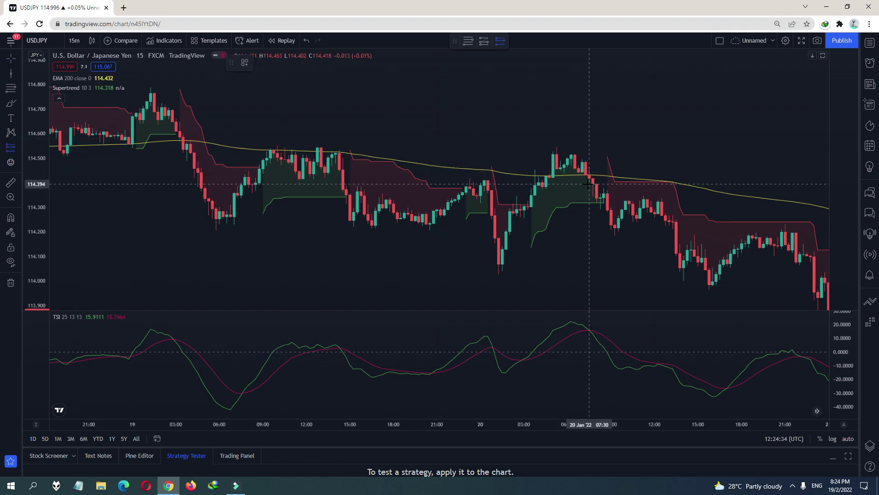
left_click(593, 185)
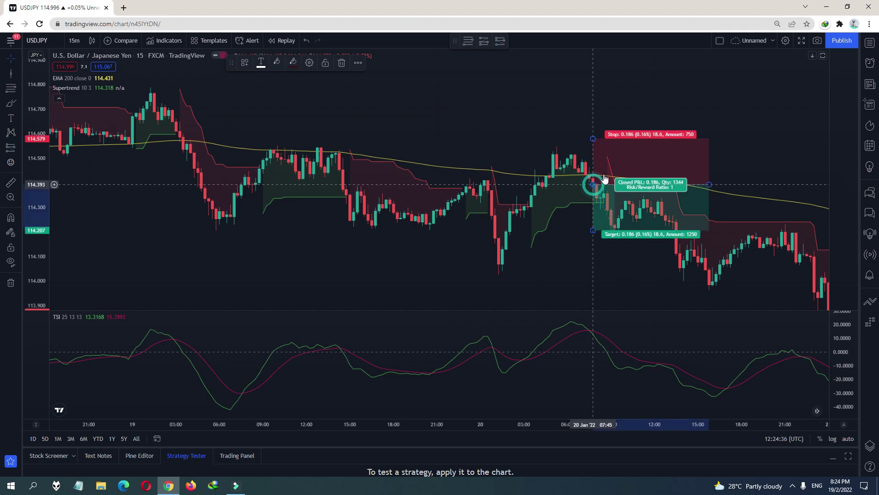